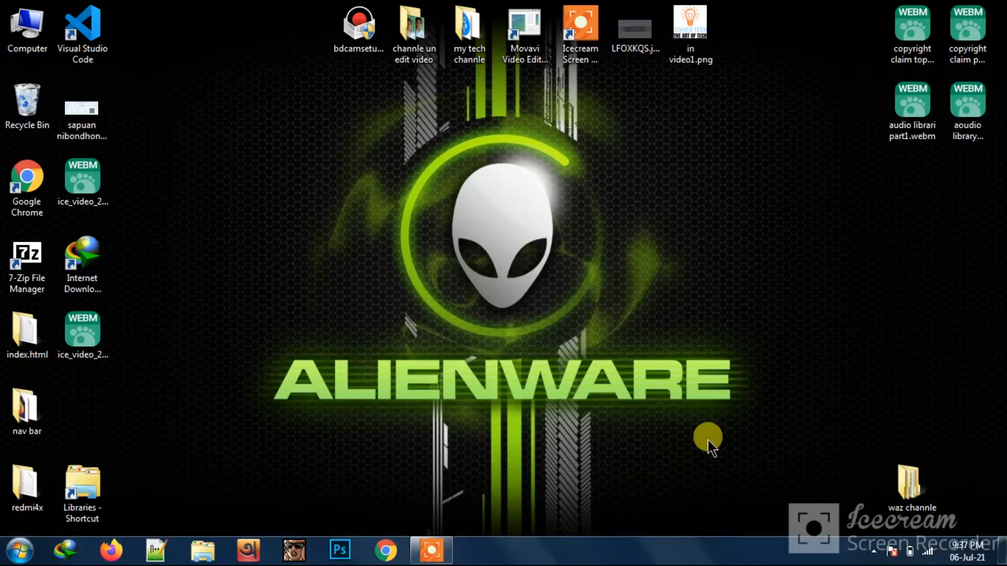
Switch to Chrome and search the web for "logo makr.com".
click(387, 550)
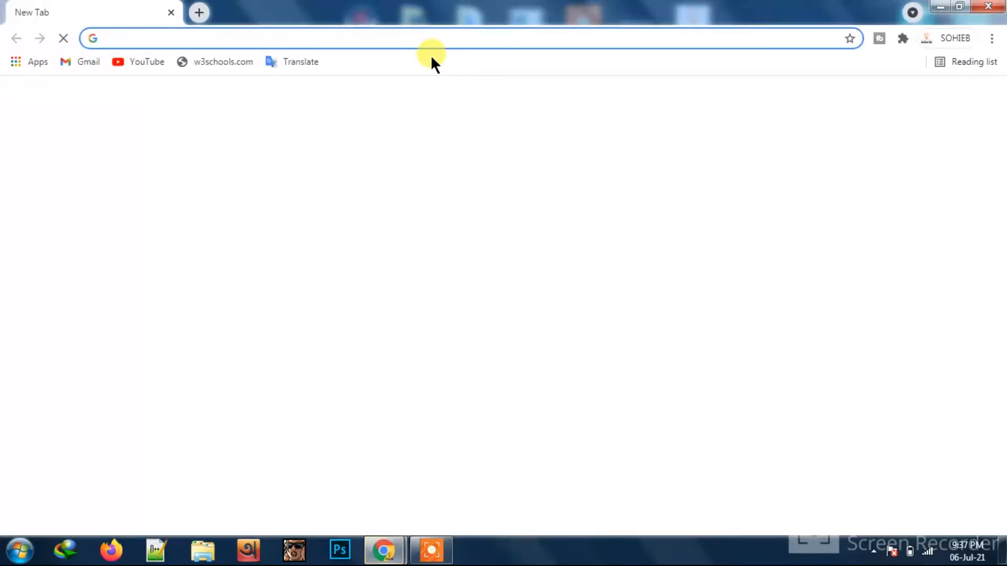
click(131, 42)
key(Escape)
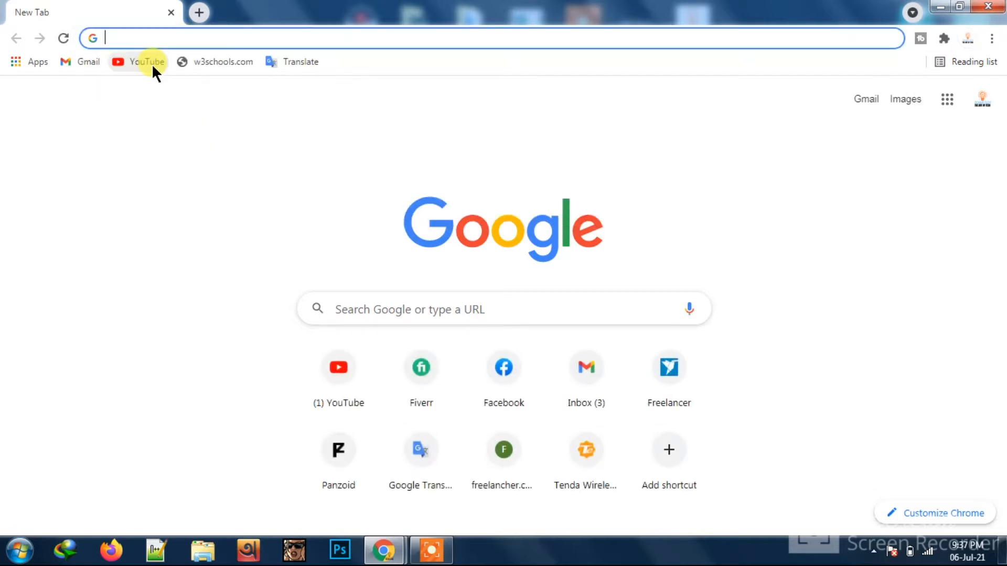
text(logo)
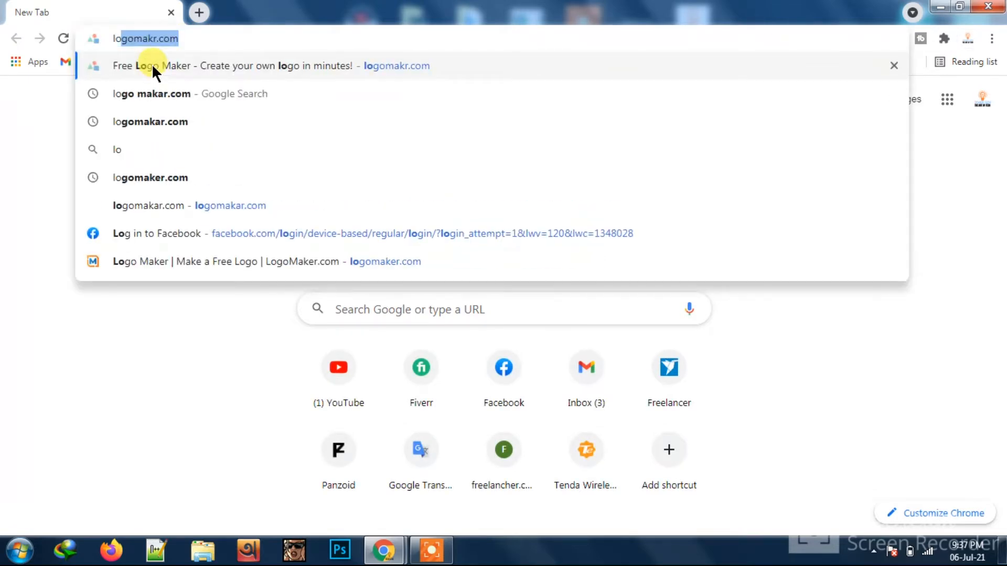
text( makr)
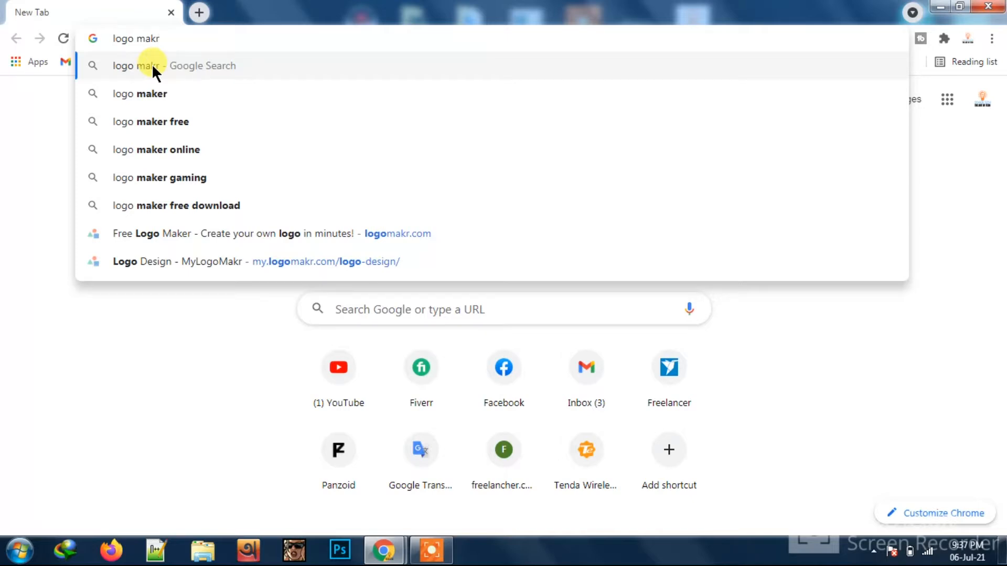
text(.com)
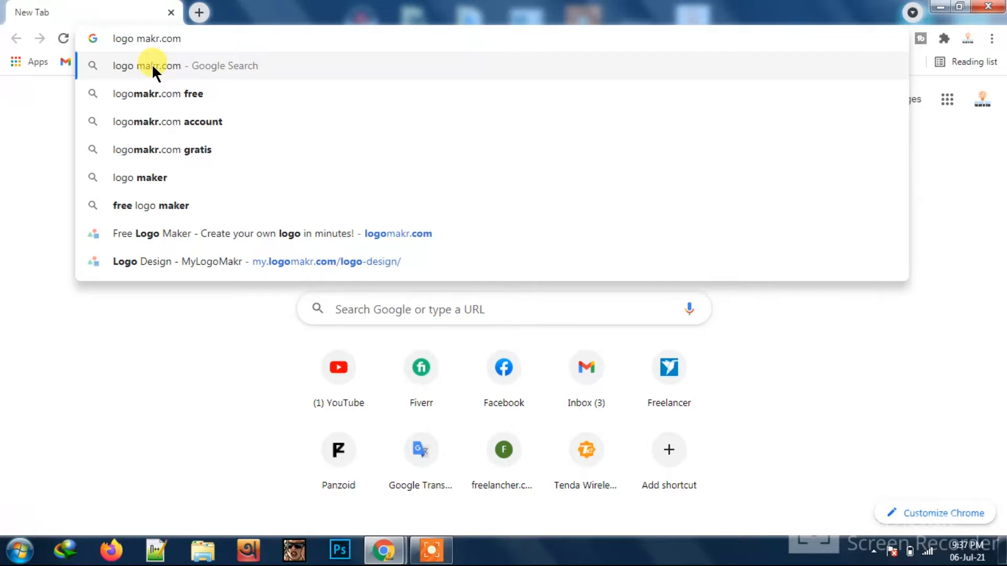
key(Return)
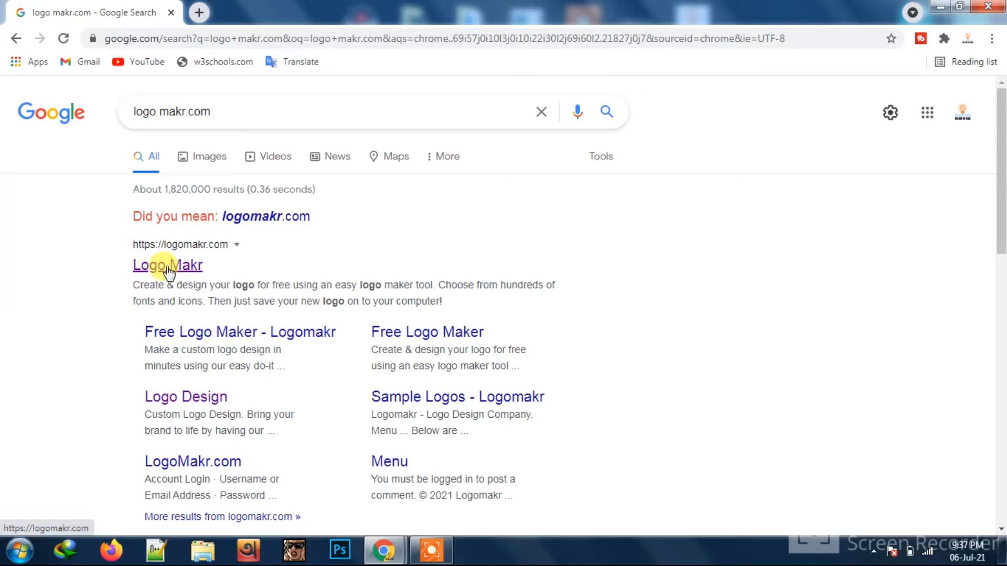
Open the Logo Makr site from the results and dismiss its prompt to create or resume a design.
click(191, 268)
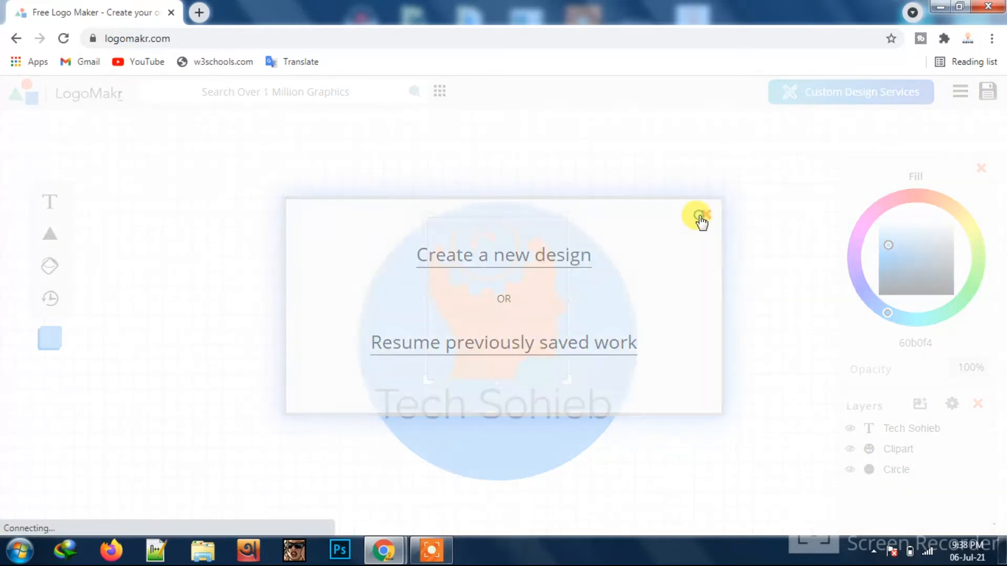
click(701, 216)
click(979, 168)
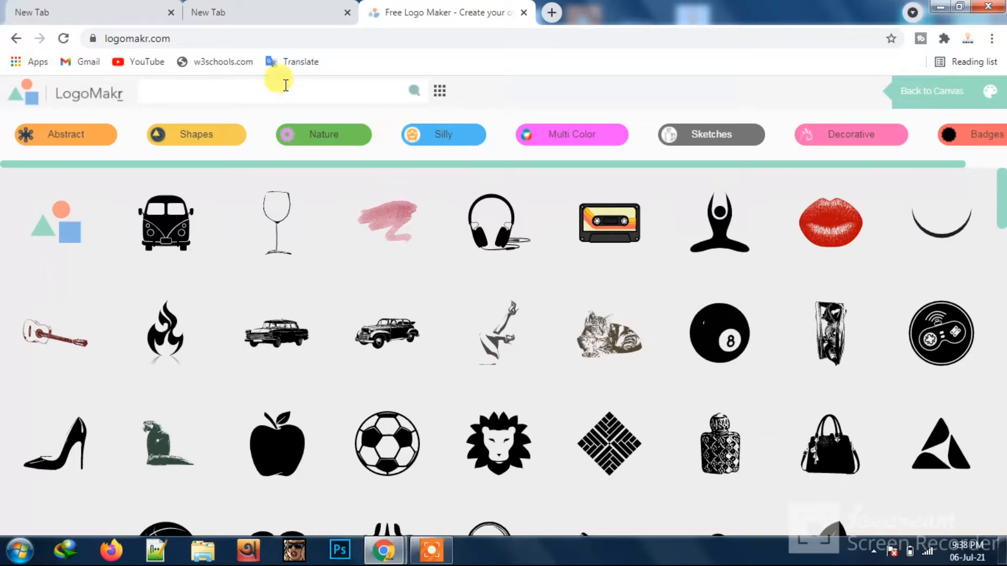
Search the graphics library for "gaming" and browse the matching icons.
click(242, 86)
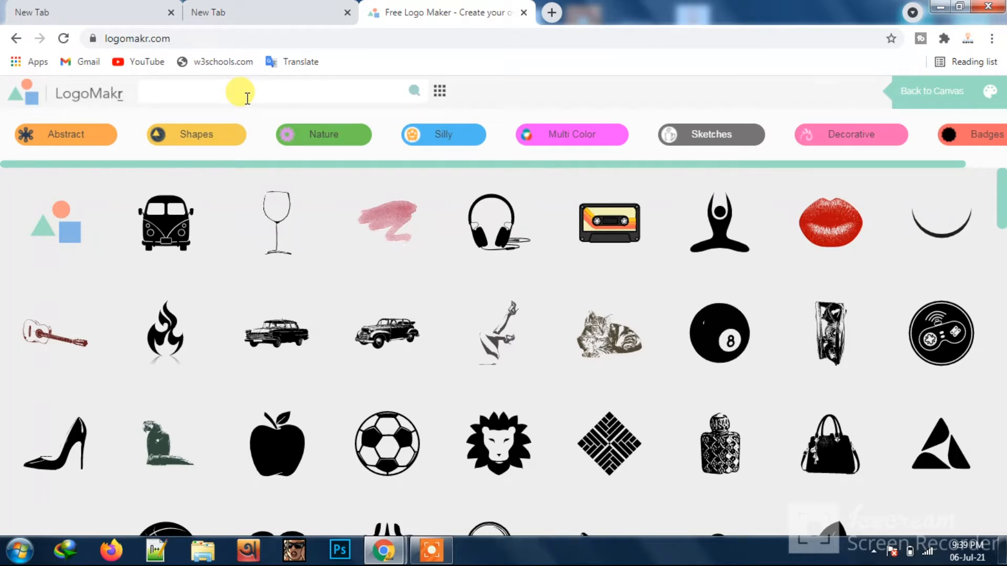
text(gaming)
key(Return)
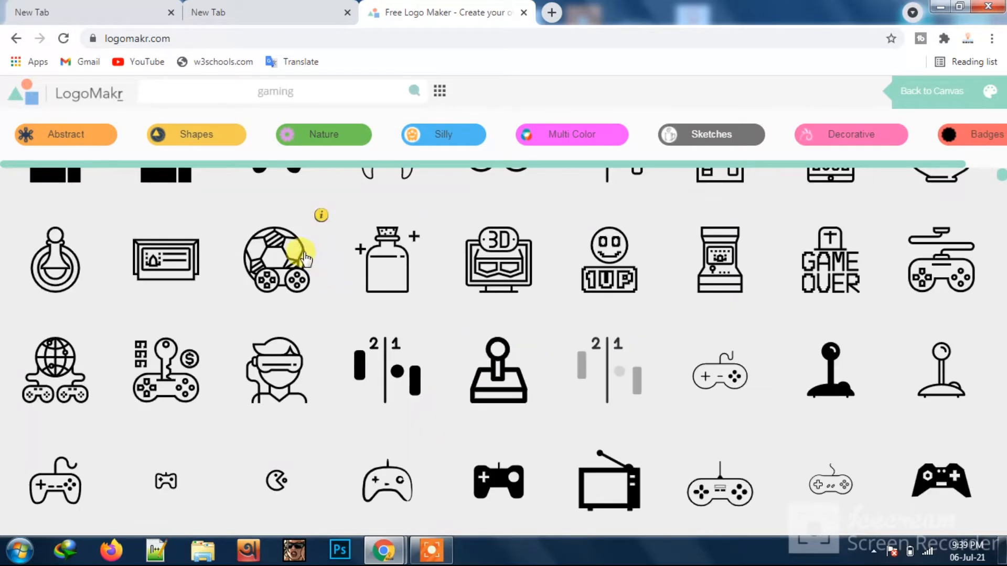
scroll(525, 367, down, 5)
scroll(531, 356, down, 5)
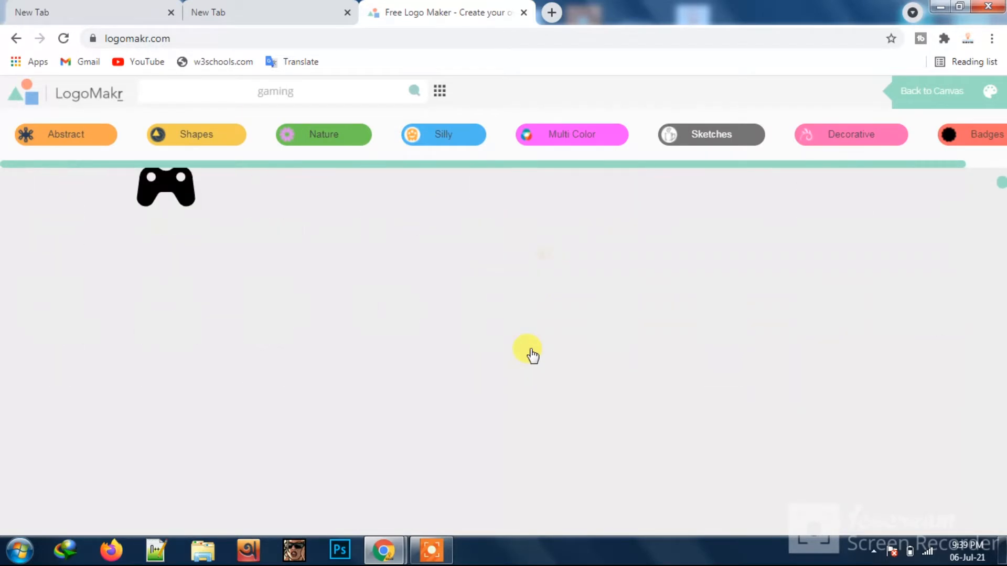
scroll(527, 348, up, 5)
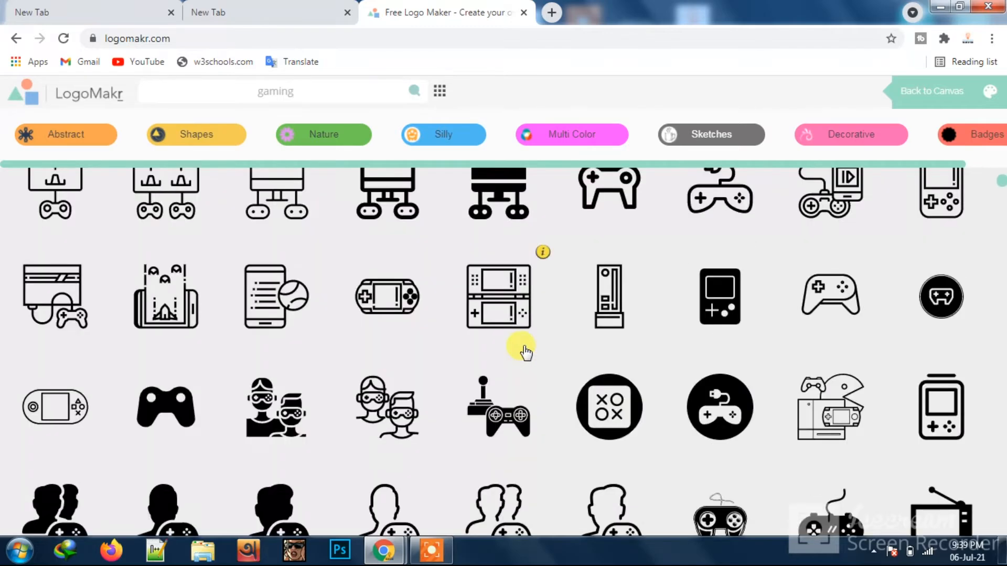
scroll(424, 436, down, 4)
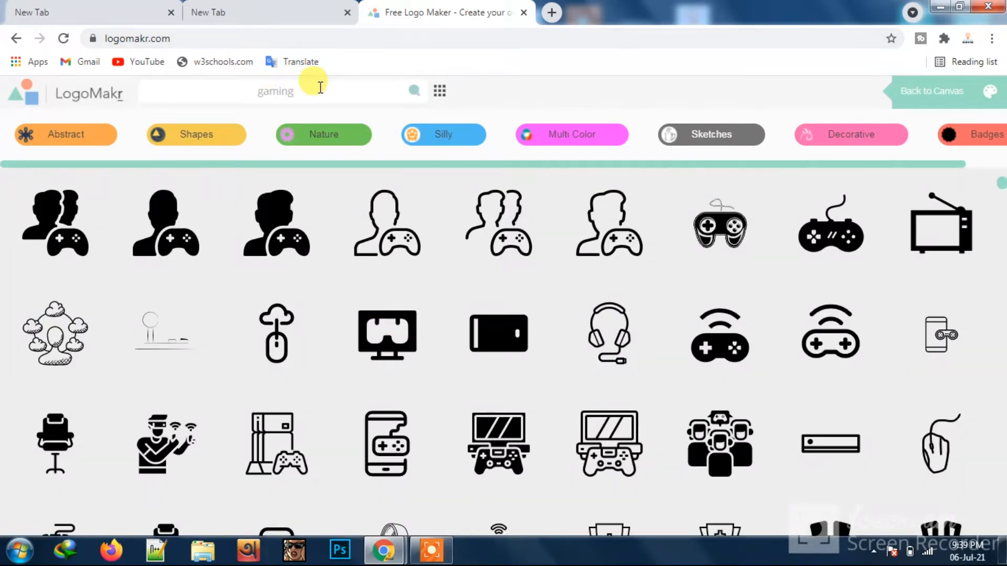
Replace the graphics search term with "idea" and look through the matching icons.
key(BackSpace)
key(BackSpace)
key(BackSpace)
key(BackSpace)
key(BackSpace)
key(BackSpace)
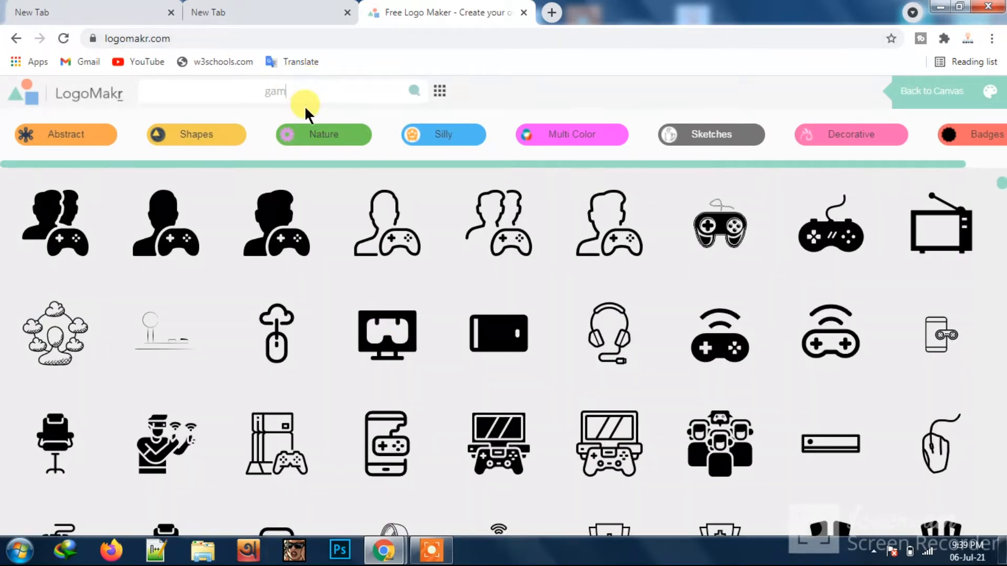
text(idea)
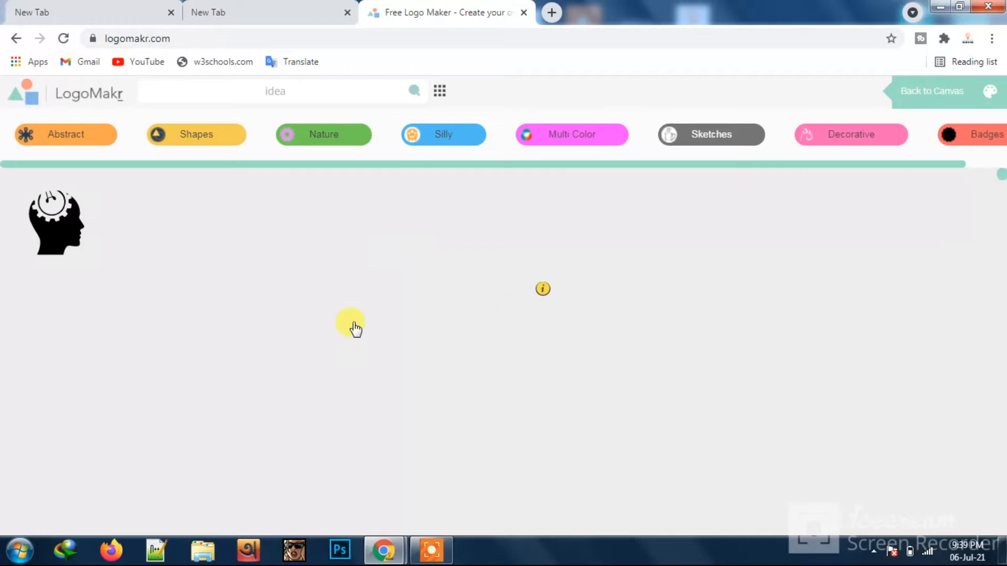
scroll(674, 315, down, 2)
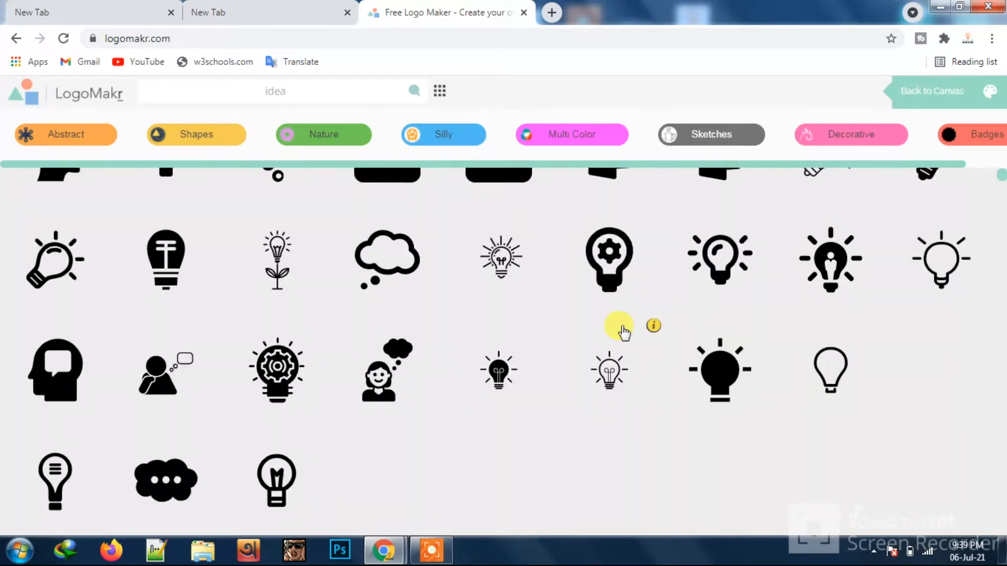
scroll(332, 353, down, 10)
scroll(371, 347, up, 5)
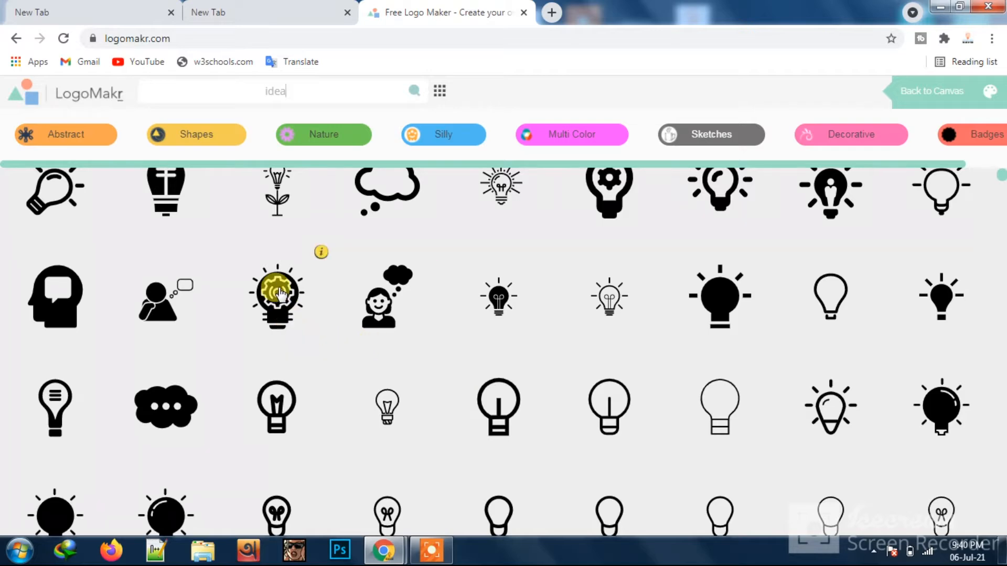
Add the light bulb graphic with a gear inside to the canvas, move it above centre and scale it down slightly.
click(279, 292)
drag(517, 302, 491, 253)
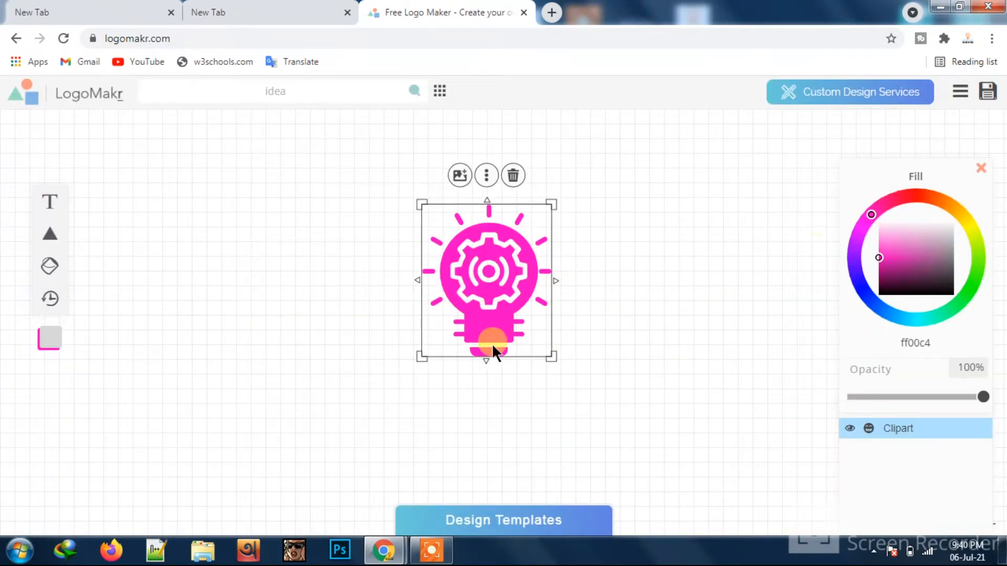
drag(551, 356, 527, 347)
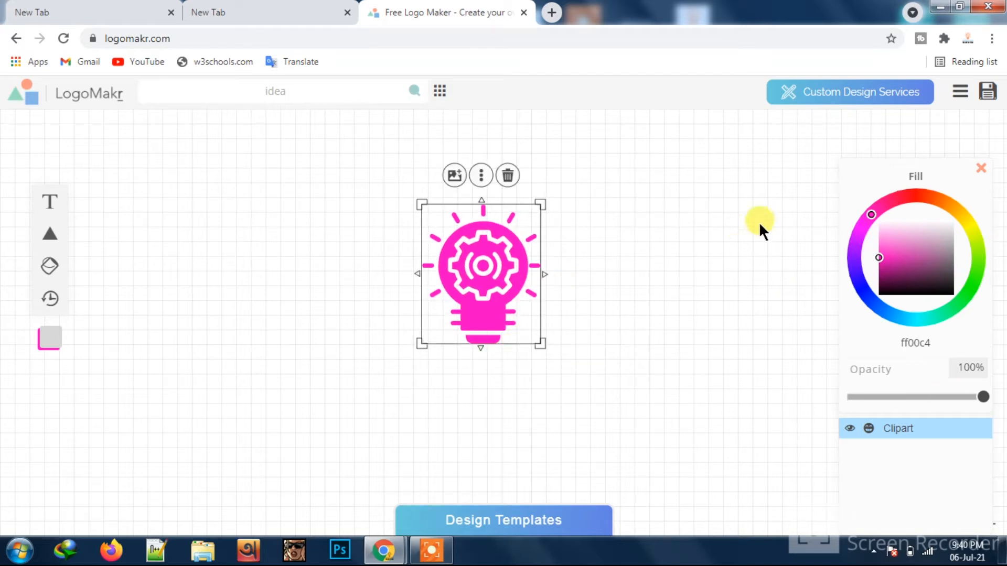
Set the light bulb's fill to blue 2436fe and its opacity to 94%.
drag(866, 206, 880, 253)
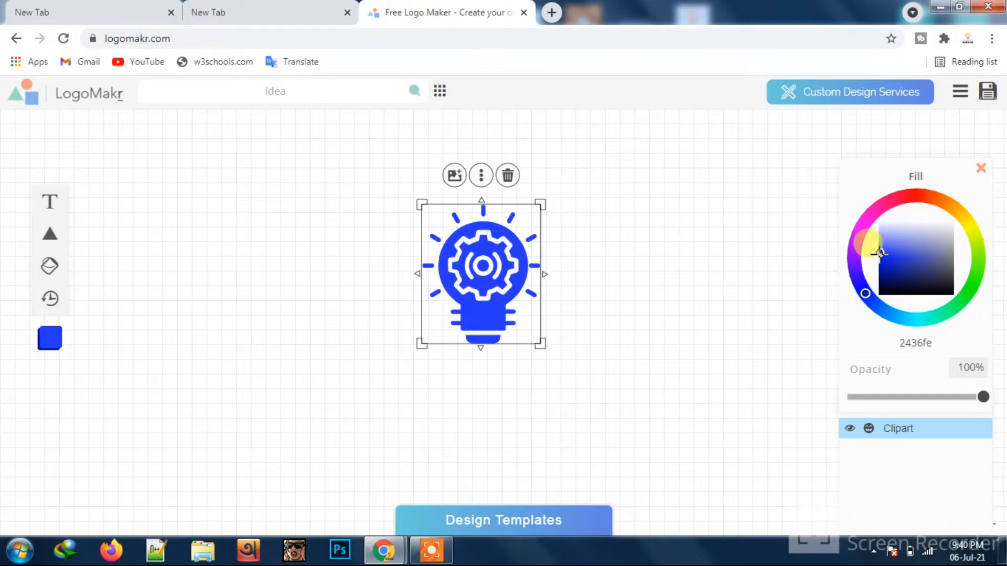
mouse_move(982, 397)
mouse_down()
mouse_move(929, 397)
mouse_move(972, 397)
mouse_up()
click(57, 272)
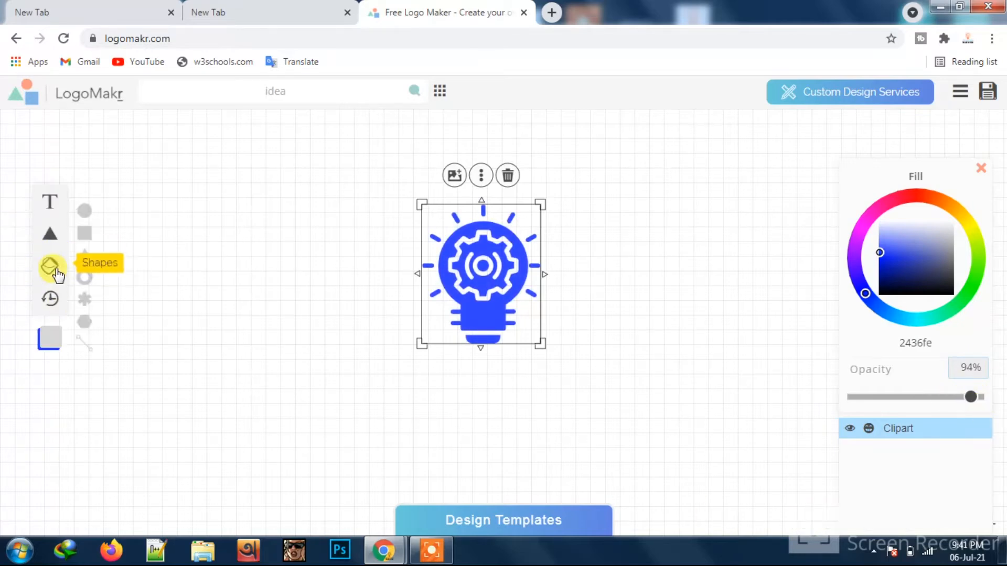
click(769, 402)
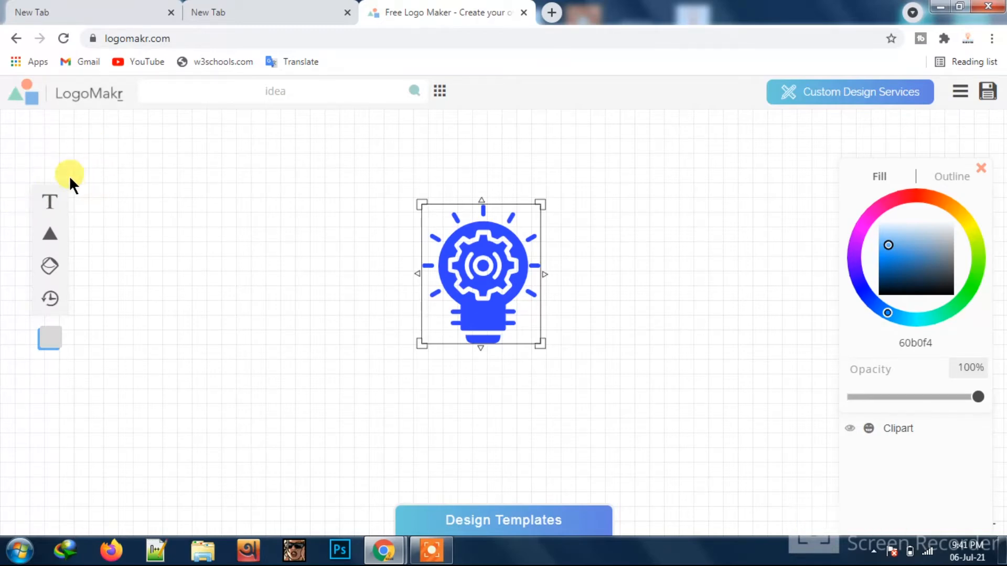
Add a text object to the canvas and replace its placeholder with "SOHIEB TECH".
click(50, 205)
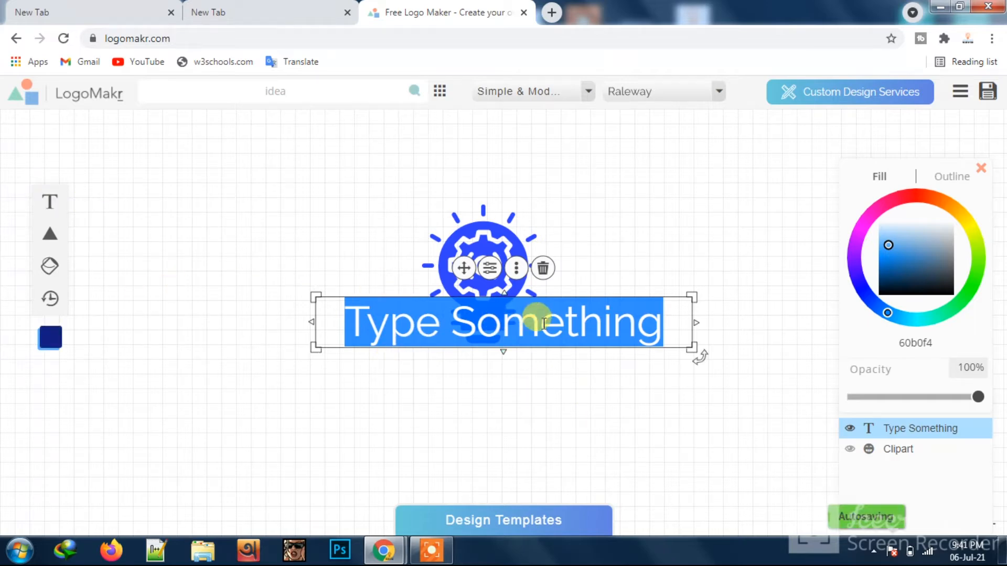
key(BackSpace)
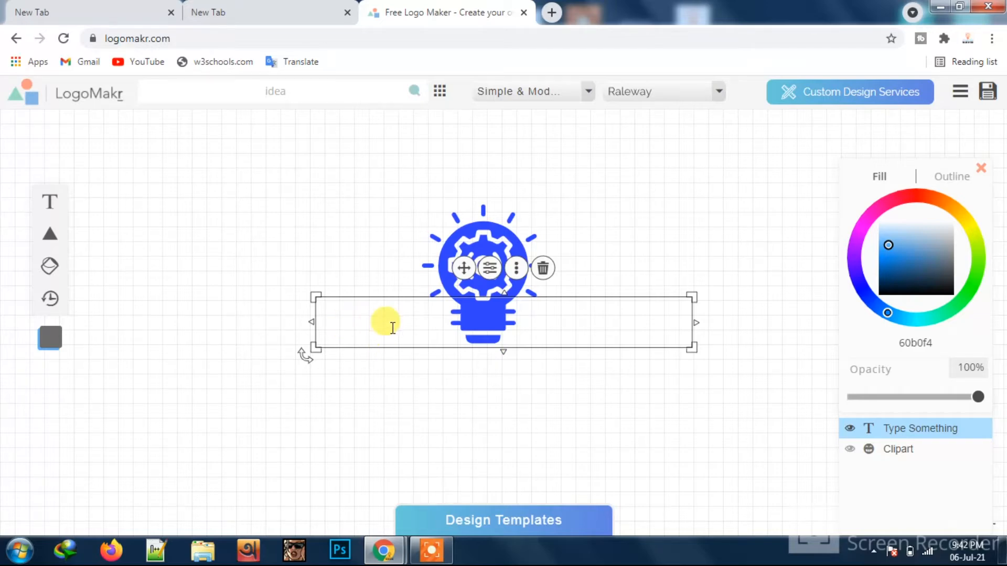
text(g)
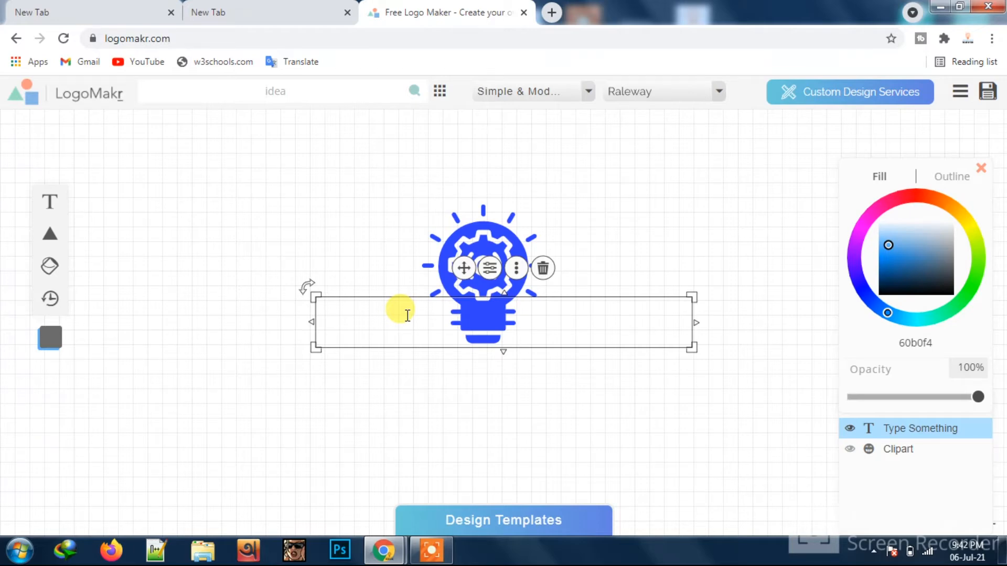
text(SOHEB TECH)
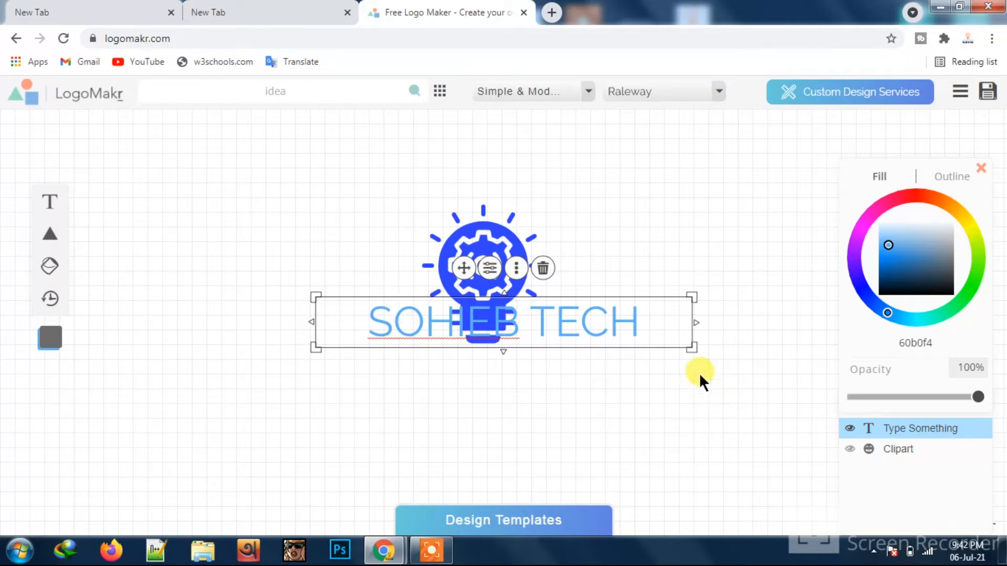
Scale down the SOHIEB TECH text and place it directly below the light bulb.
drag(693, 347, 636, 344)
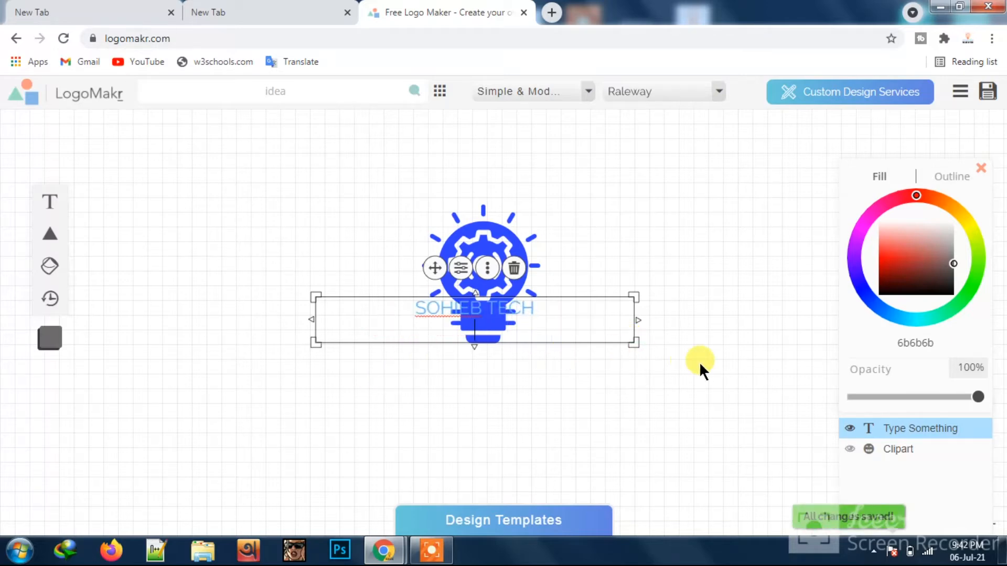
click(872, 452)
click(546, 342)
drag(546, 342, 556, 377)
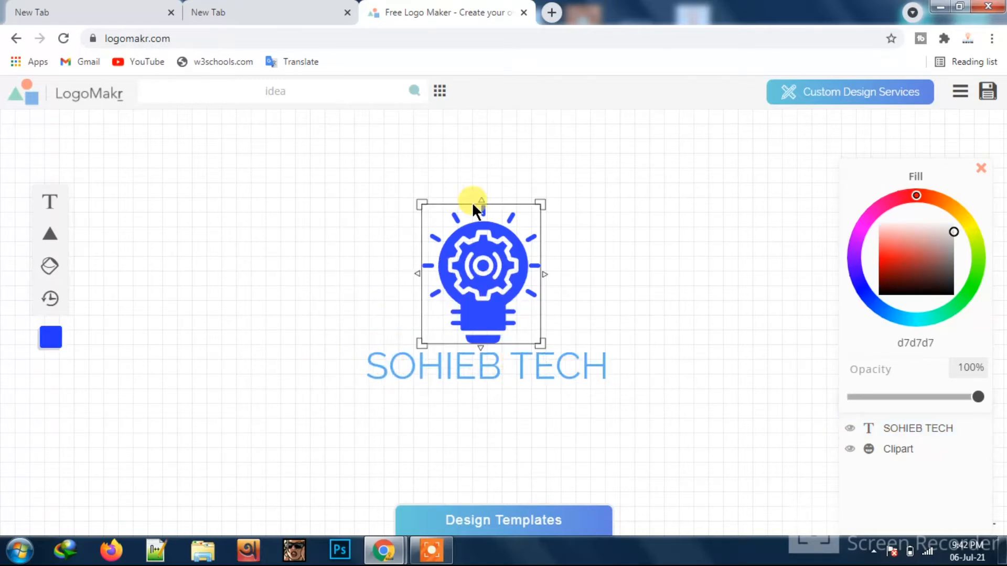
Add a circle shape to the canvas and delete the duplicate circle so only one is kept.
mouse_move(49, 241)
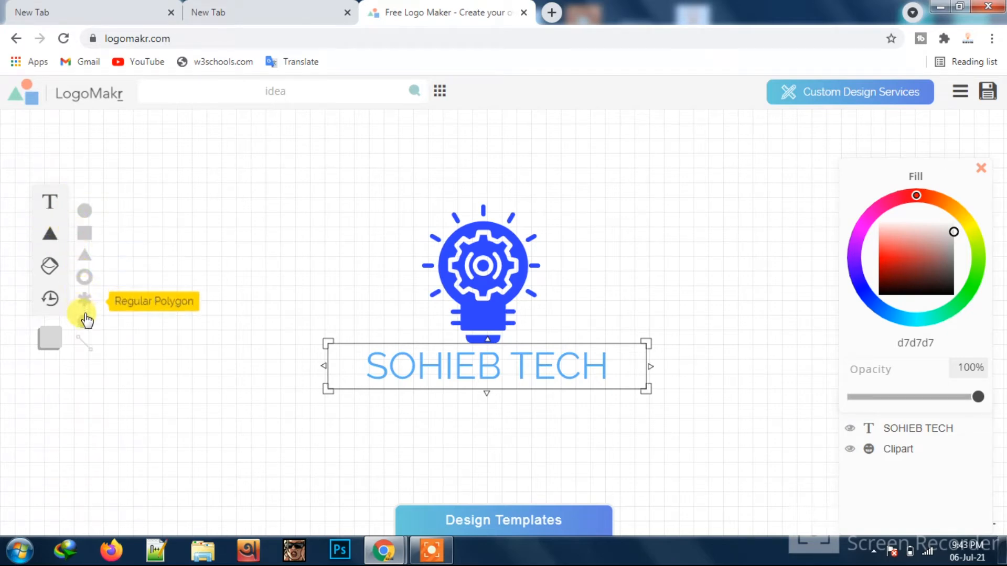
double_click(83, 211)
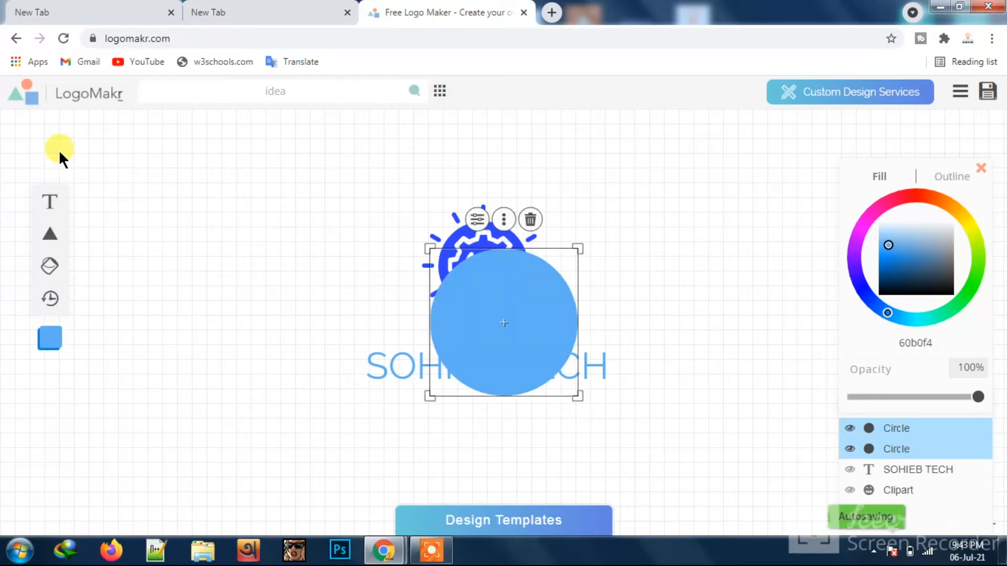
drag(563, 263, 706, 173)
click(674, 130)
Enlarge the circle to cover the light bulb and text, and move its layer below the text and clipart layers.
drag(529, 322, 507, 281)
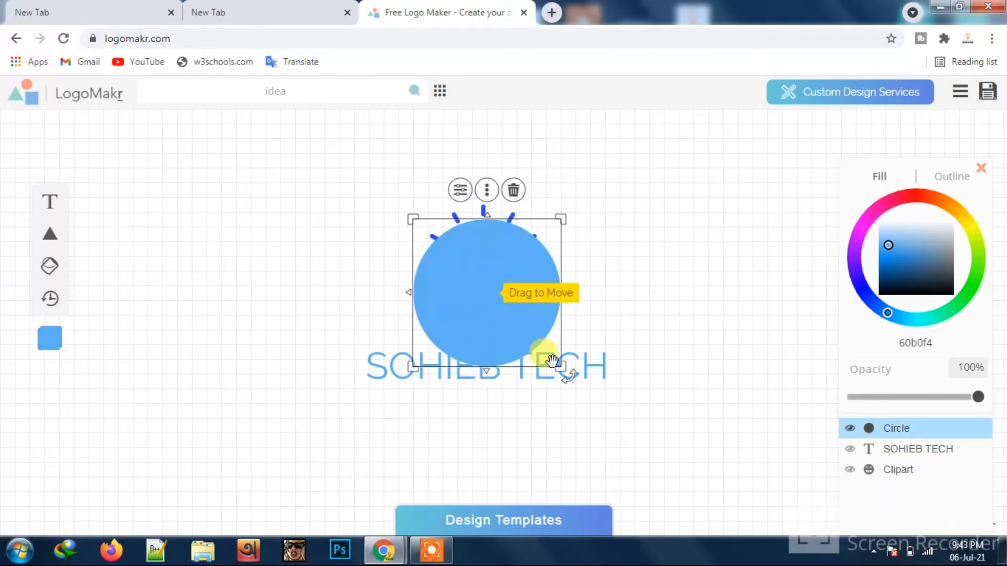
drag(559, 368, 584, 387)
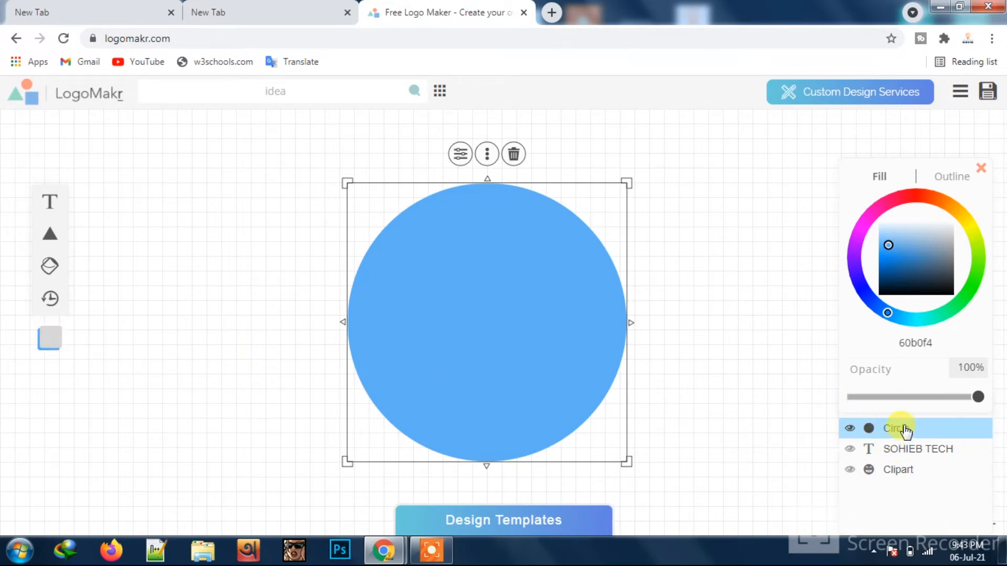
drag(908, 430, 873, 539)
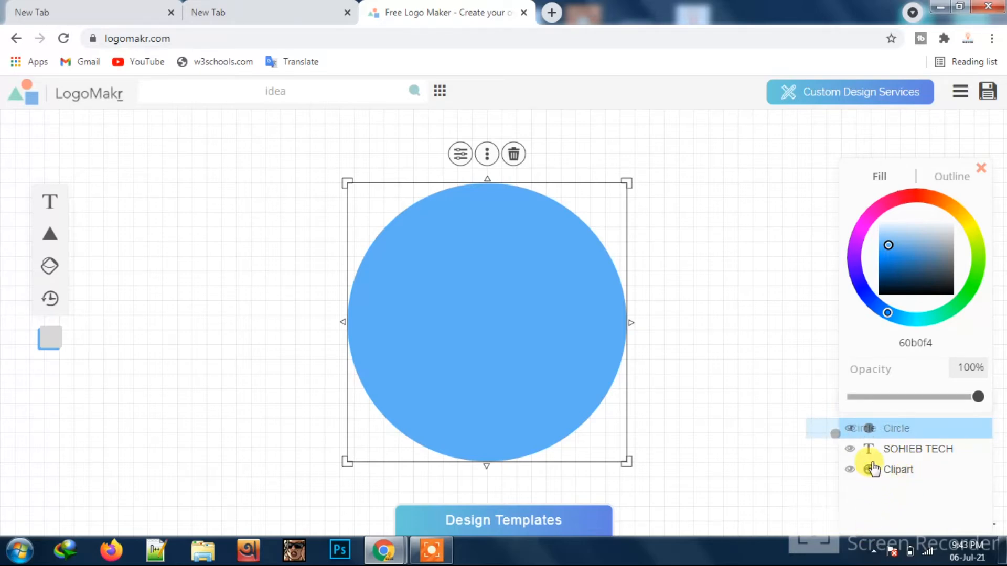
drag(885, 431, 920, 508)
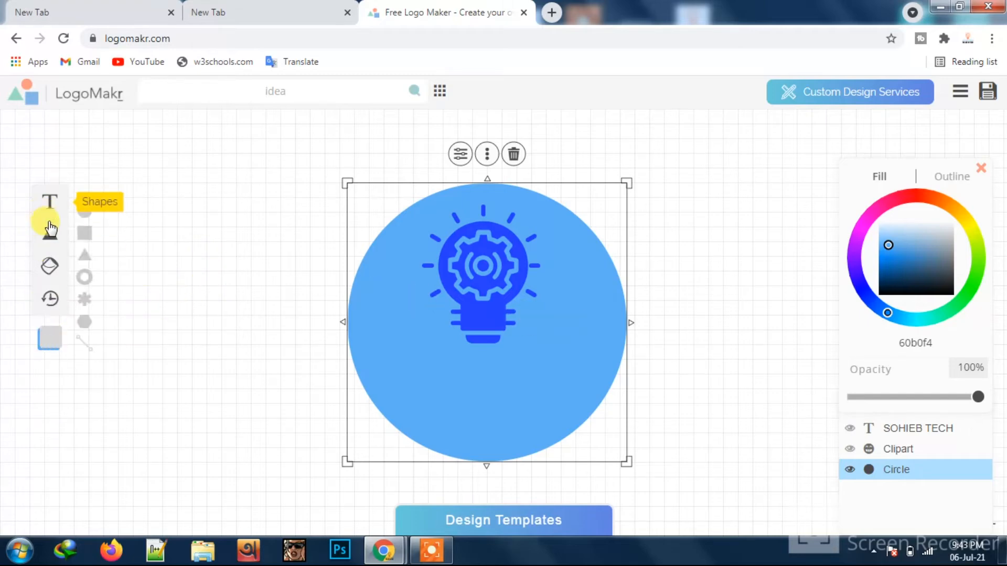
Change the fill colour of the SOHIEB TECH text to off-white fafafa.
click(910, 429)
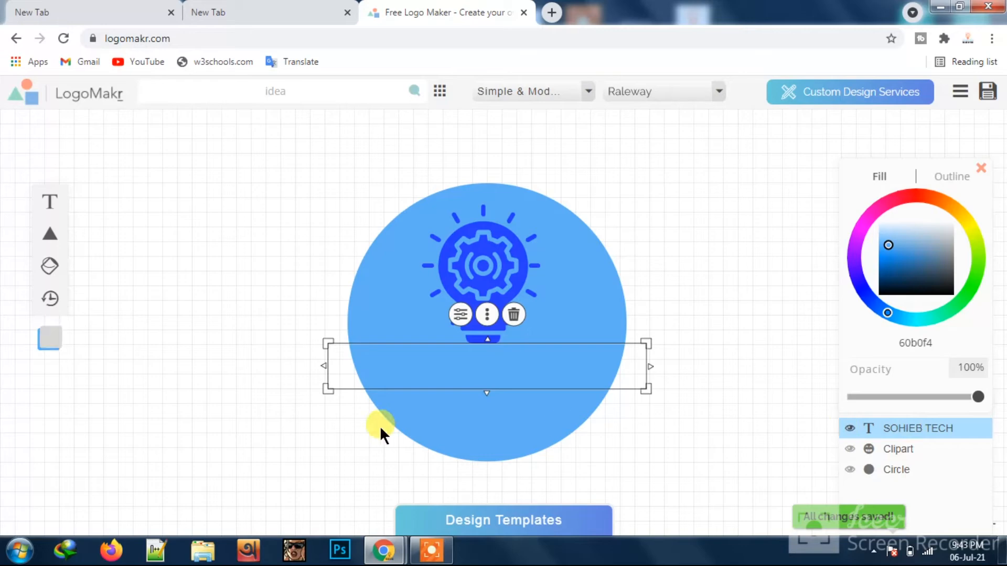
click(45, 340)
mouse_move(893, 241)
mouse_down()
mouse_move(973, 235)
mouse_move(959, 209)
mouse_move(974, 218)
mouse_move(981, 255)
mouse_move(864, 257)
mouse_move(875, 315)
mouse_move(991, 288)
mouse_move(959, 212)
mouse_up()
drag(892, 254, 960, 219)
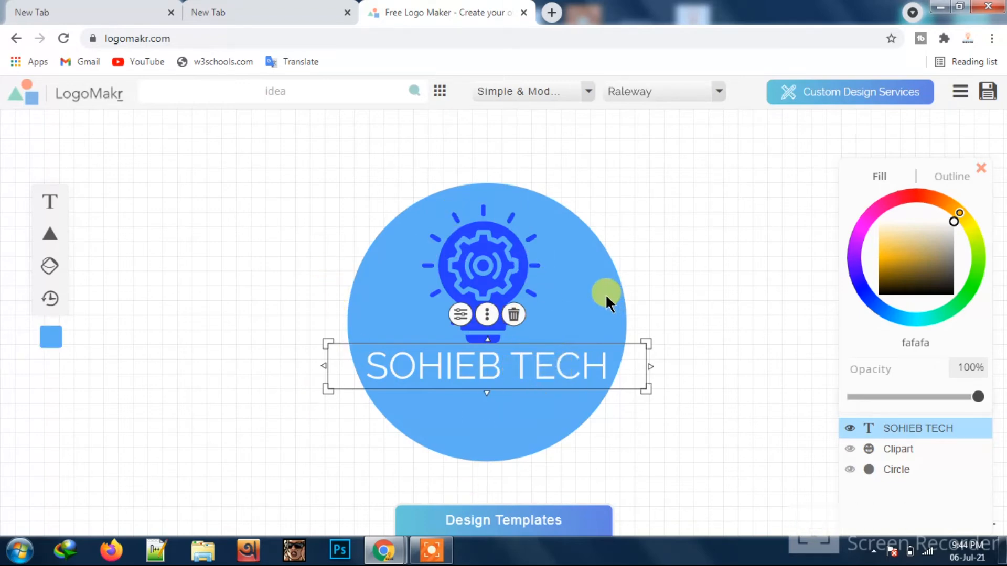
click(896, 449)
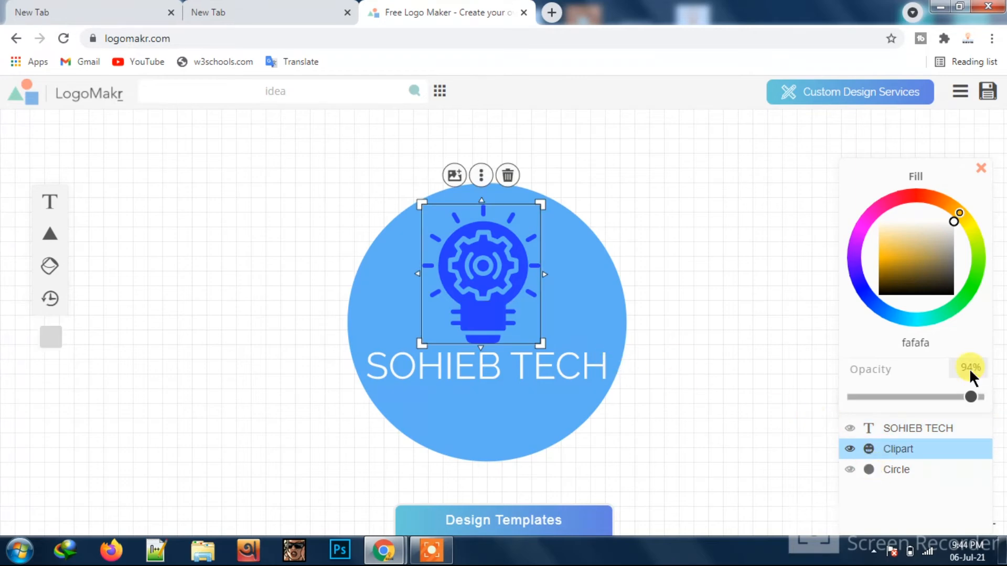
click(875, 428)
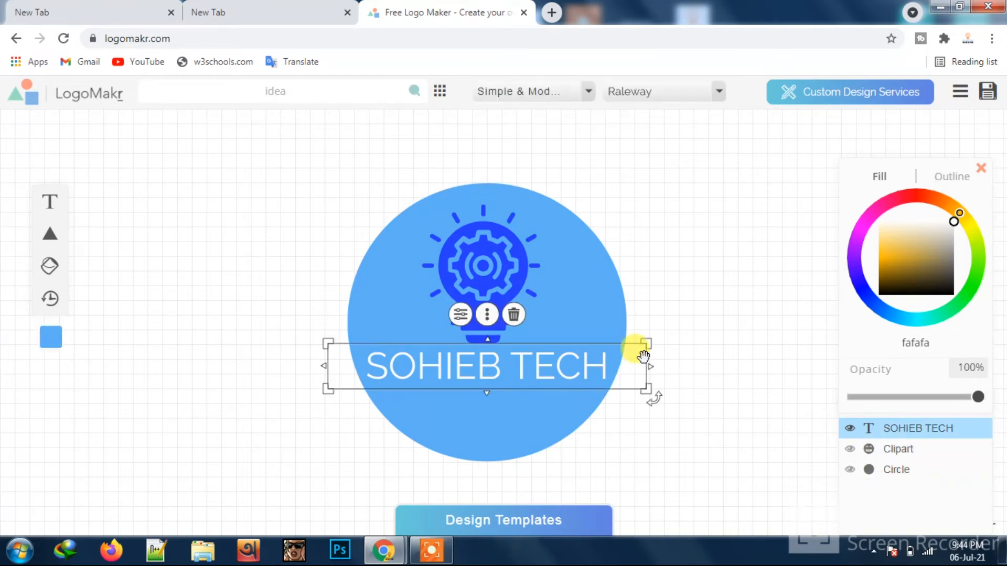
Select all the logo elements, save the logo and download the free low-resolution file.
key(ctrl+a)
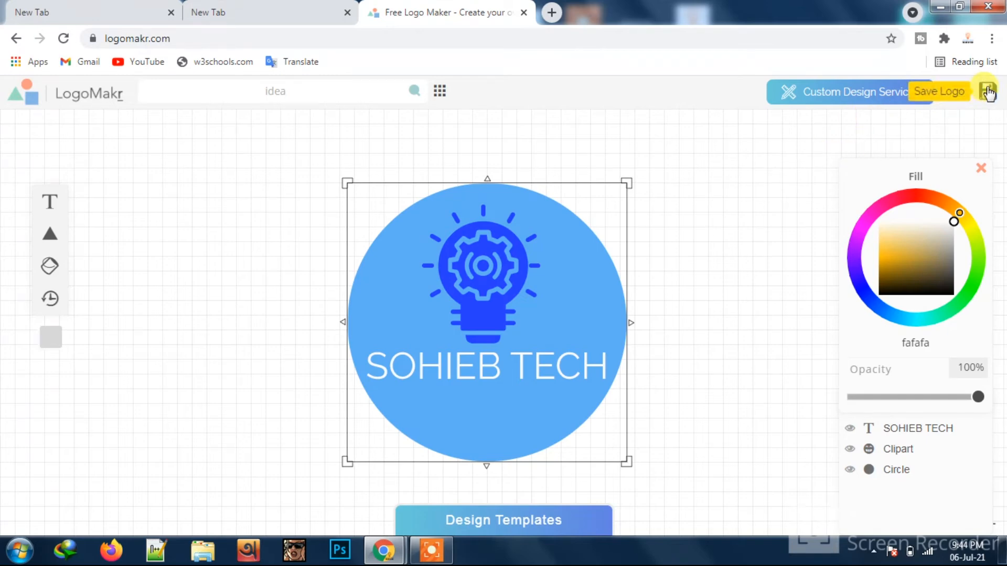
click(989, 94)
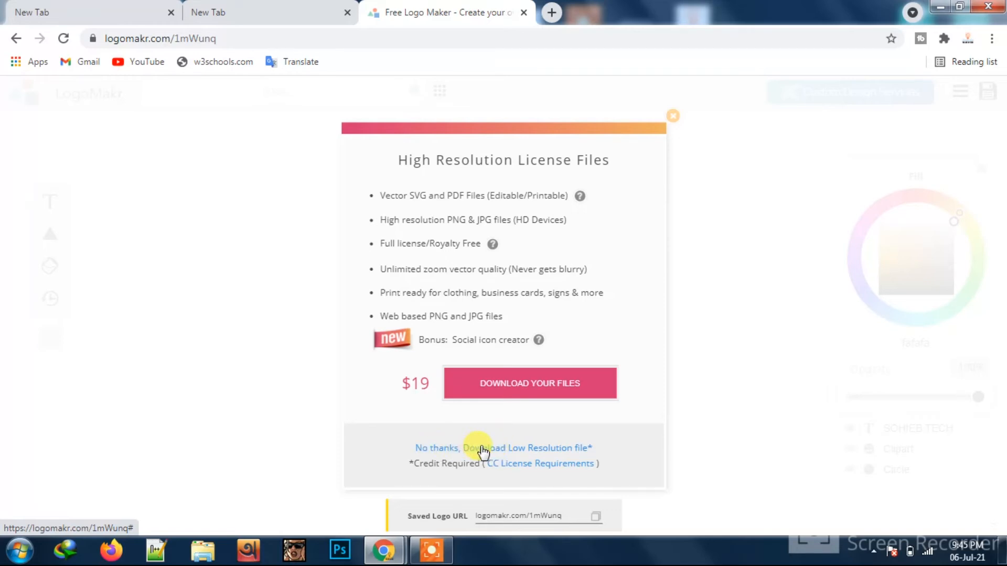
click(514, 450)
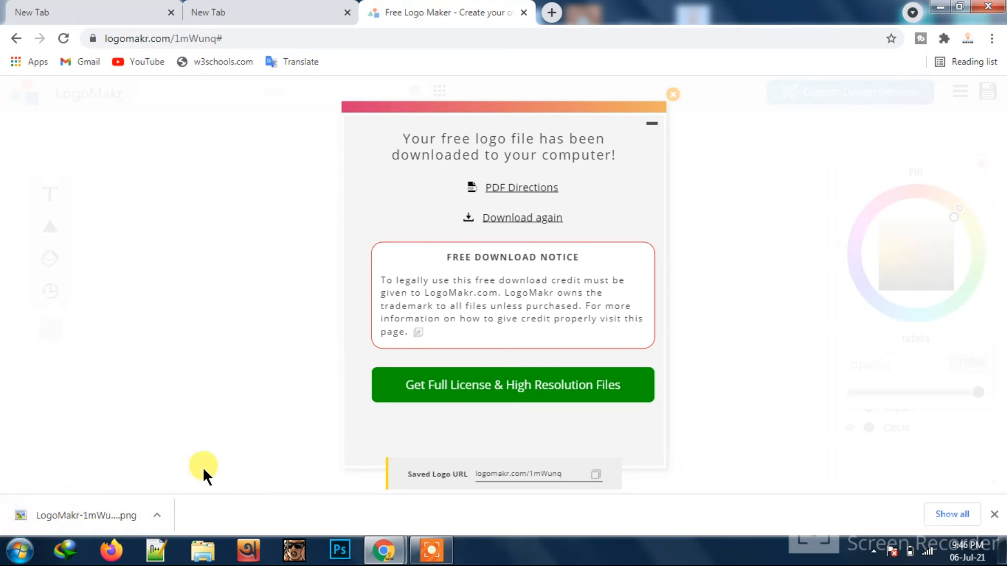
Open the downloaded logo PNG to check it, close it and return to the desktop.
click(38, 508)
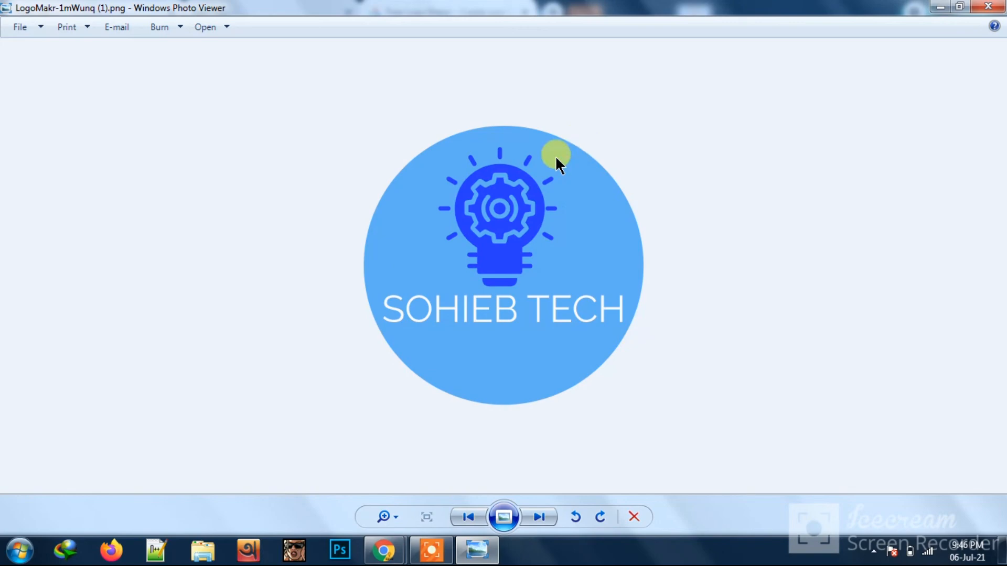
click(974, 7)
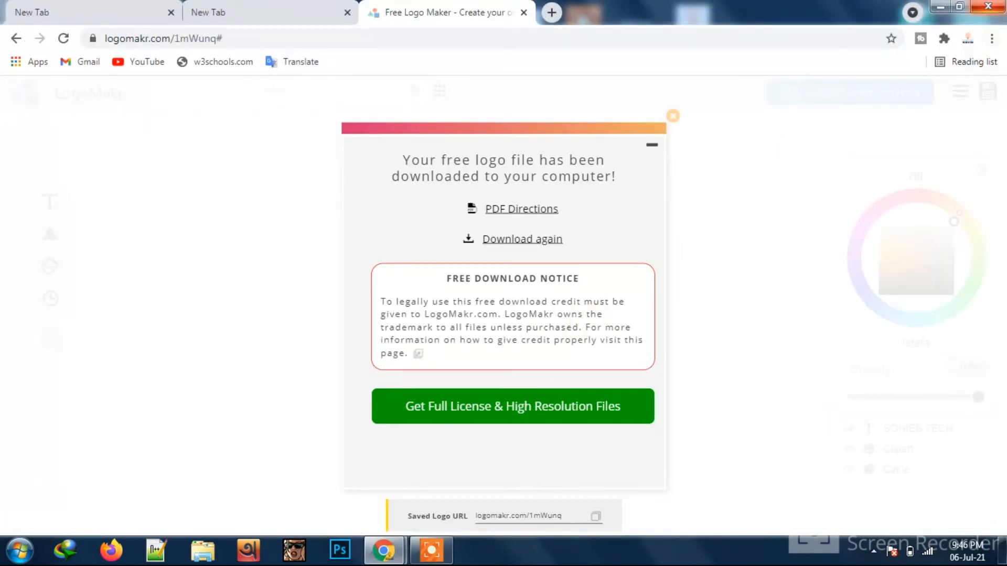
click(941, 6)
click(940, 6)
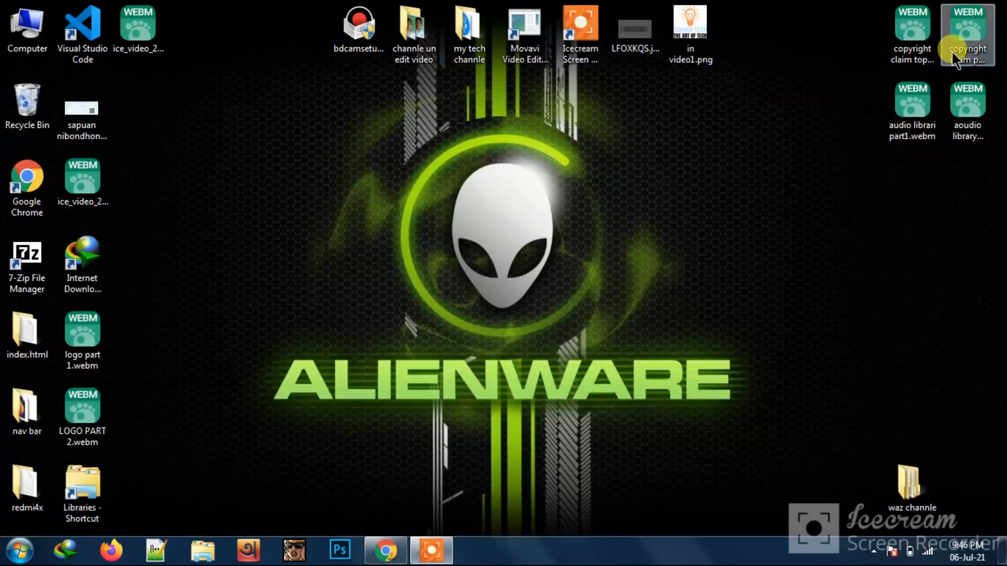
right_click(504, 175)
click(536, 215)
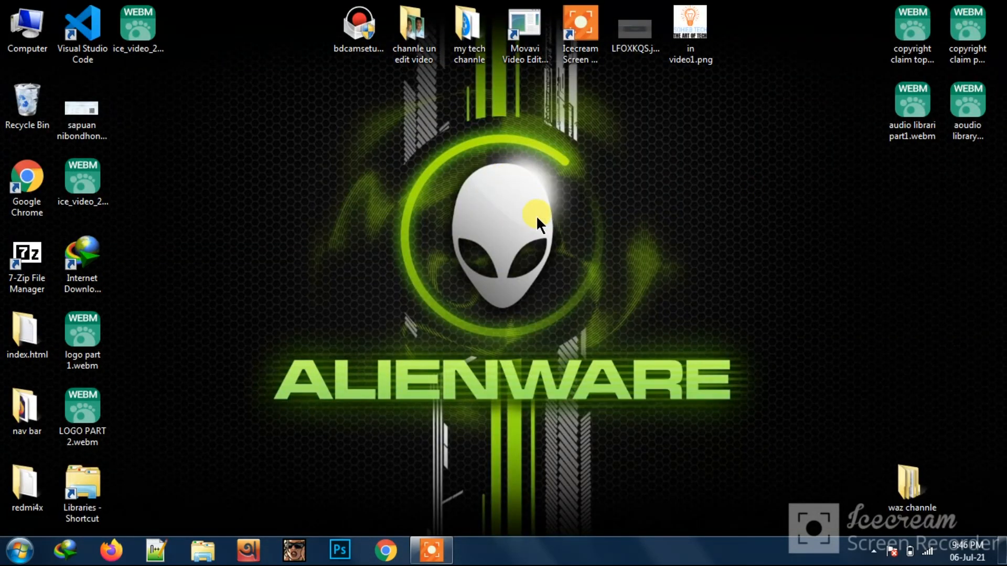
right_click(571, 272)
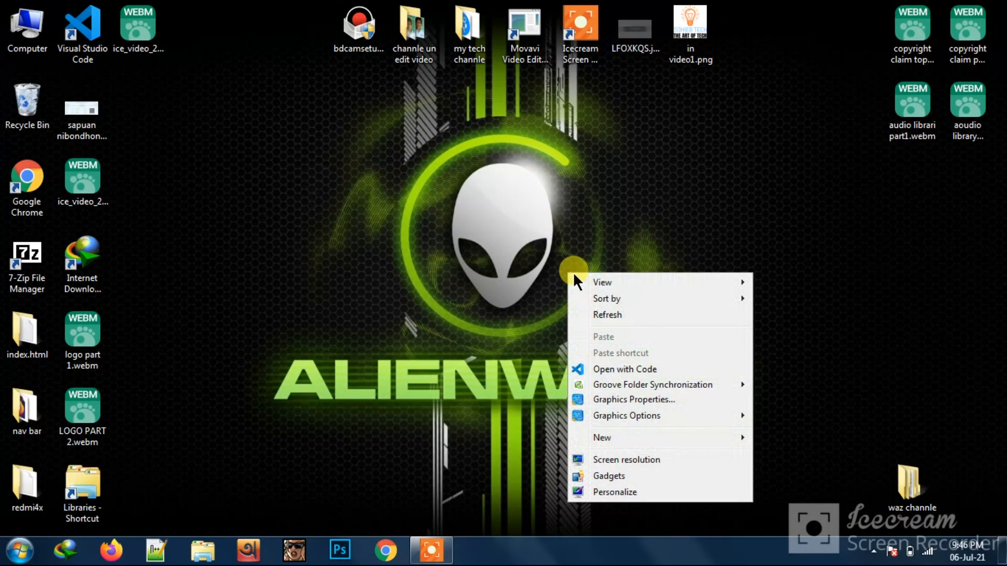
click(588, 322)
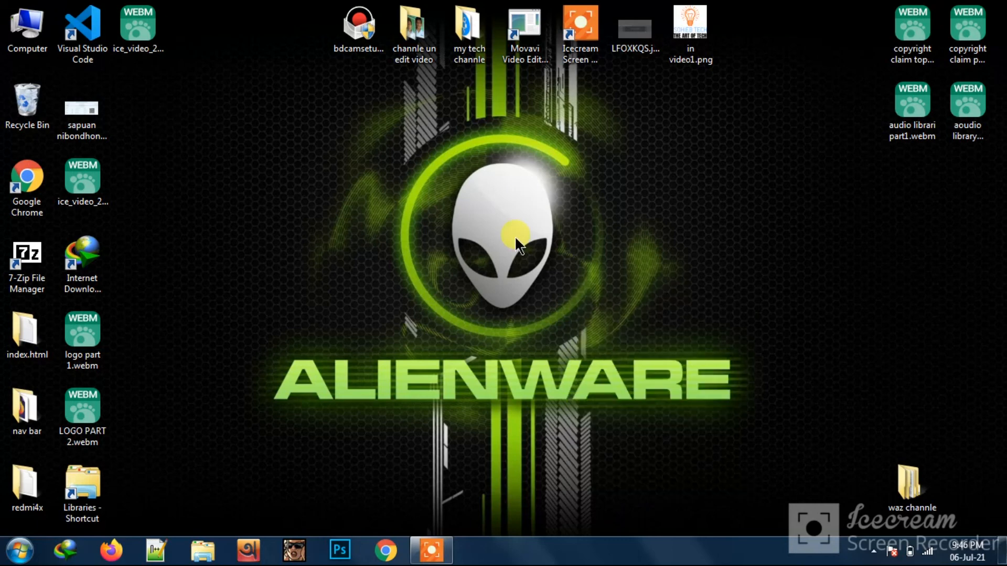